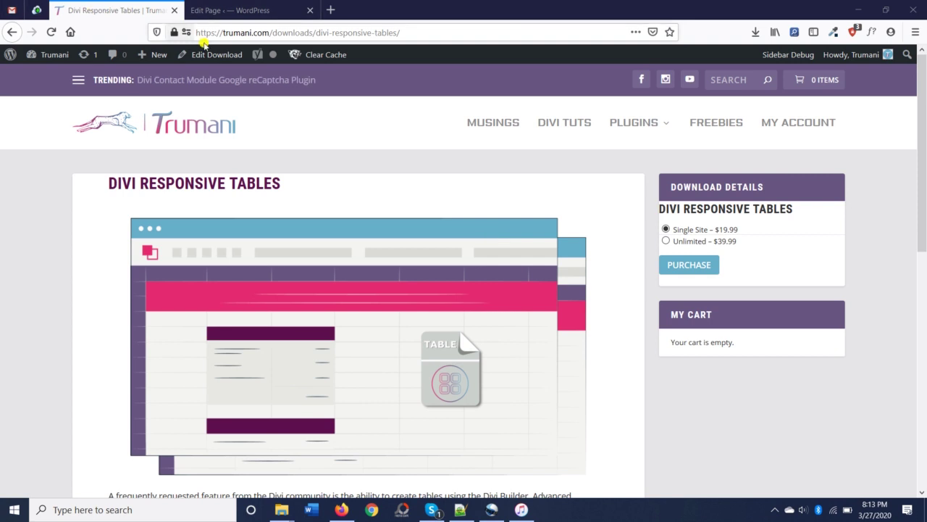
# Step: Switch to the 'Edit Page — WordPress' tab for the Divi Responsive Tables Module draft
pyautogui.click(239, 10)
# Step: Build from scratch, add a single-column row, and insert a Tables module into it
pyautogui.click(249, 346)
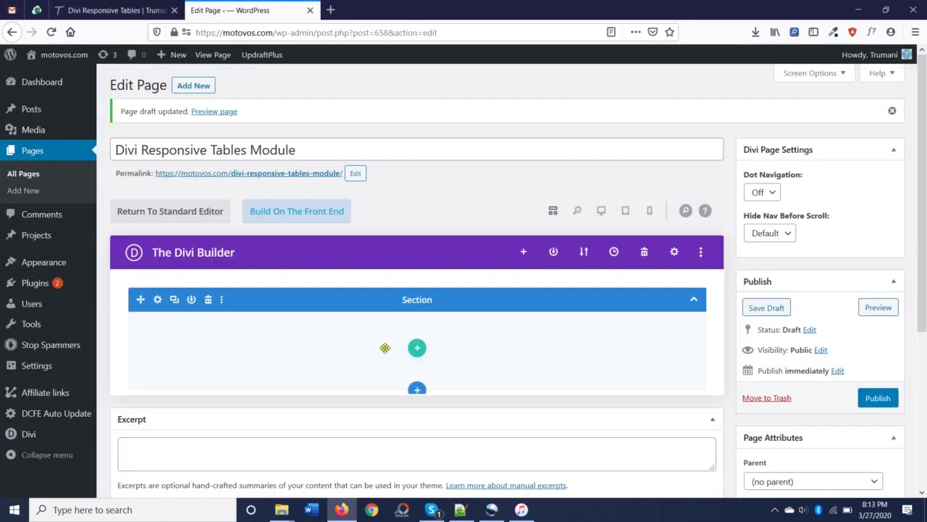
pyautogui.click(419, 348)
pyautogui.click(335, 167)
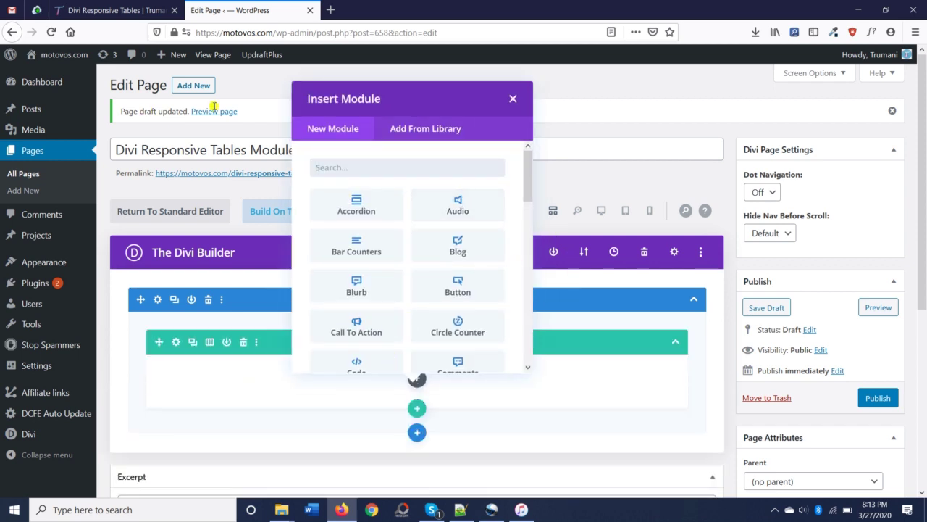
pyautogui.scroll(-10, 373, 211)
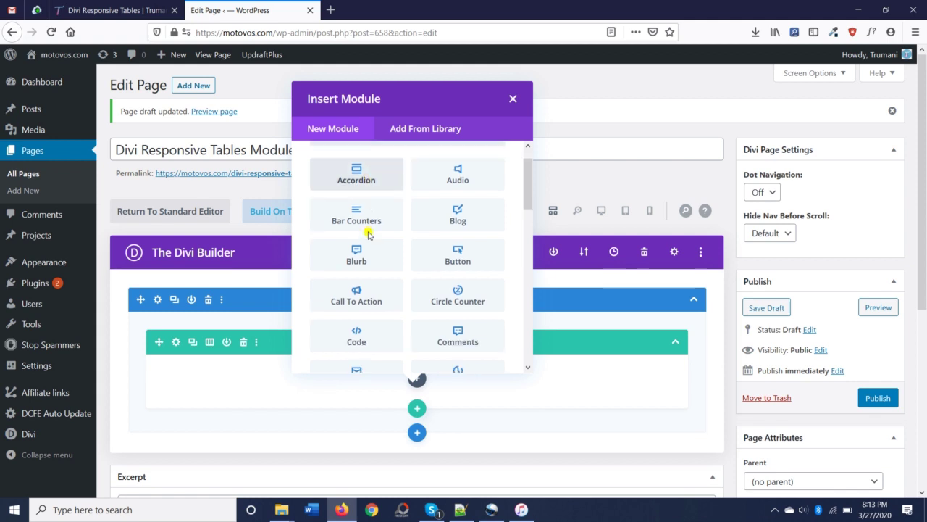
pyautogui.scroll(-1, 379, 236)
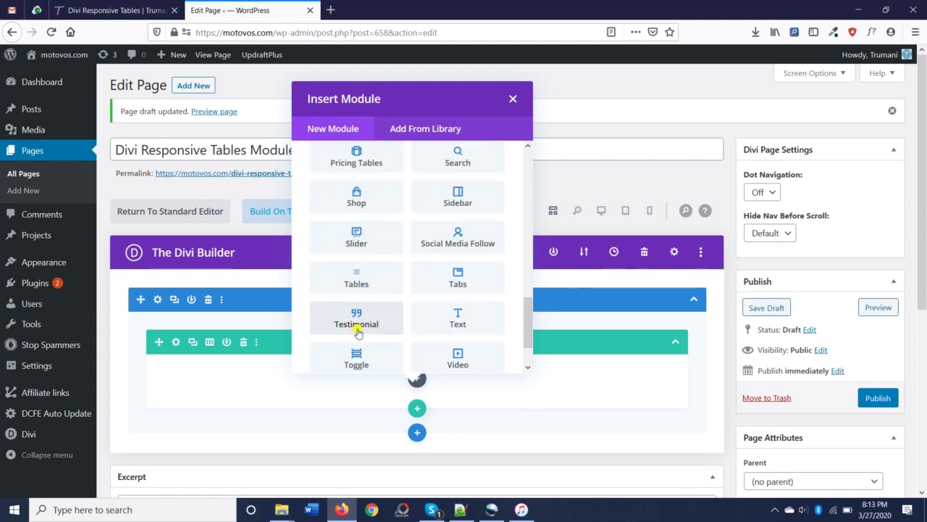
pyautogui.click(356, 282)
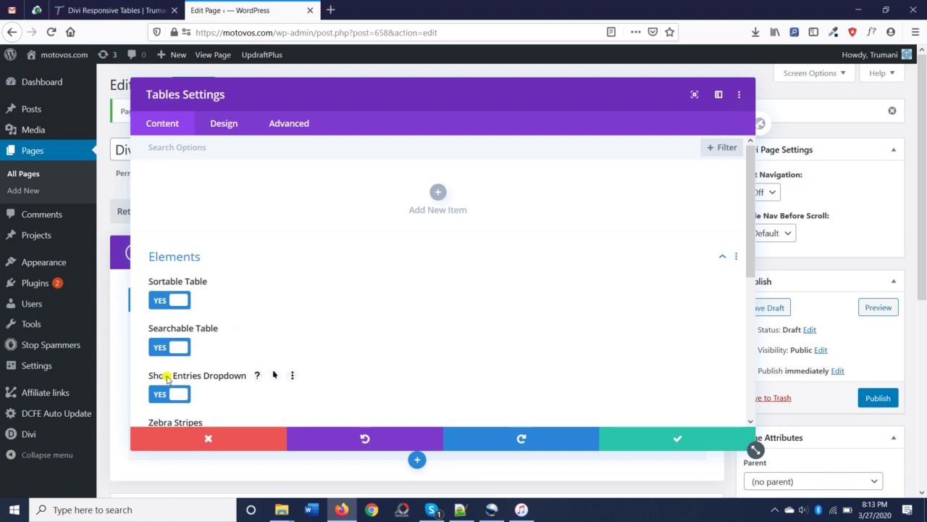
pyautogui.scroll(-2, 167, 378)
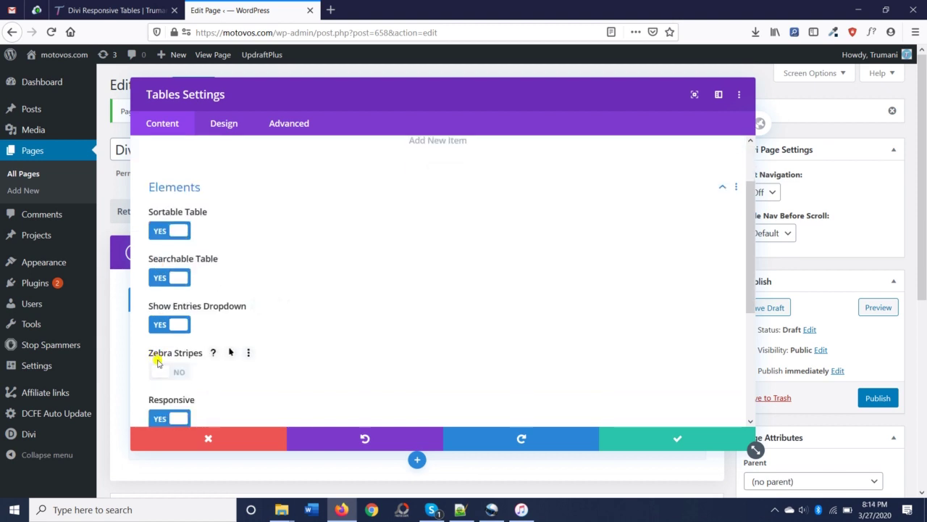
pyautogui.scroll(-2, 166, 401)
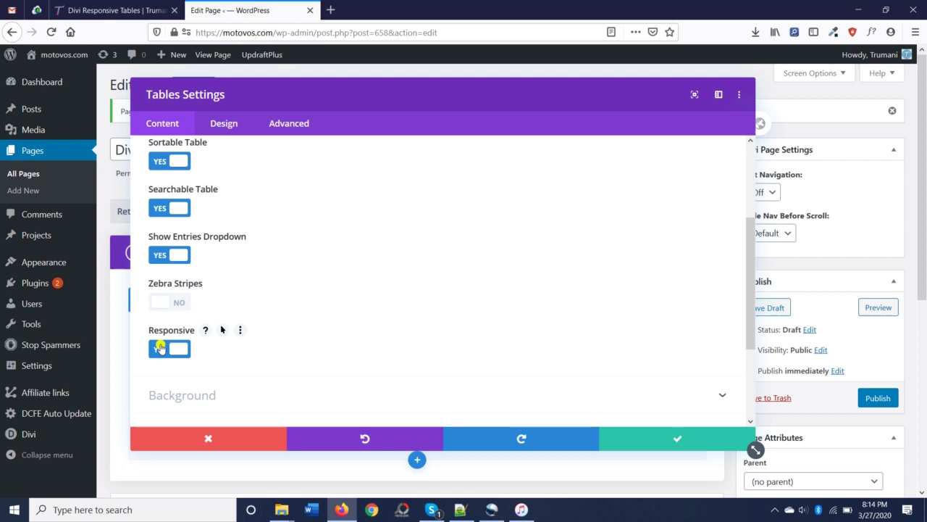
pyautogui.scroll(4, 393, 297)
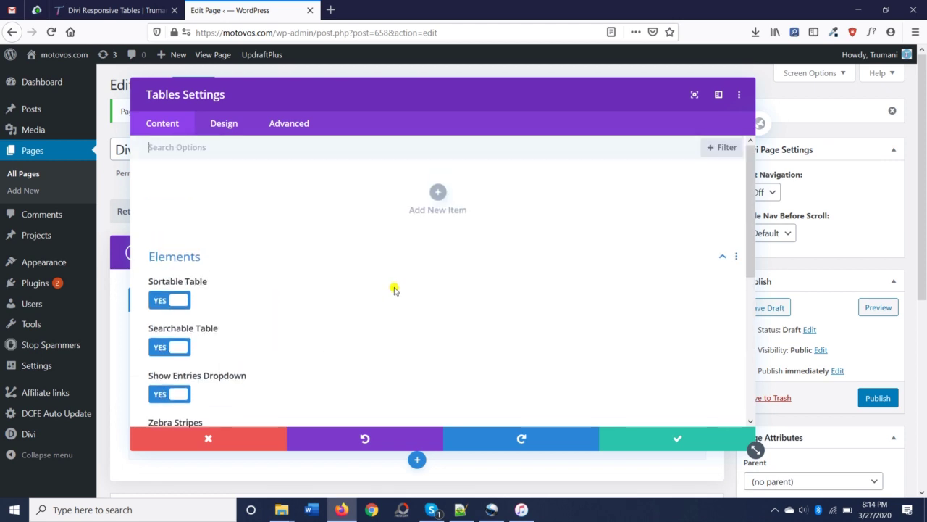
# Step: Add a table item with New Row enabled
pyautogui.click(438, 191)
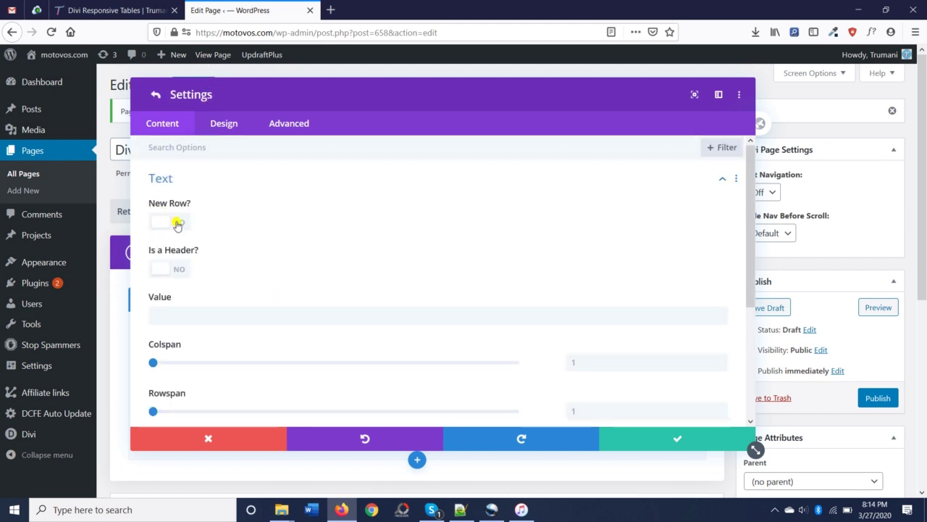
pyautogui.click(178, 225)
pyautogui.click(673, 439)
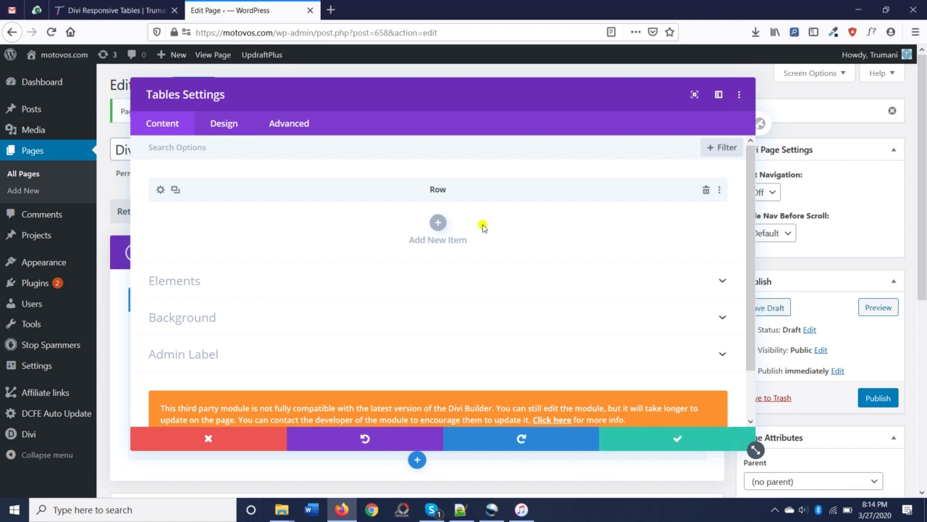
# Step: Add a header cell 'Header 1' with uppercase text styling
pyautogui.click(439, 222)
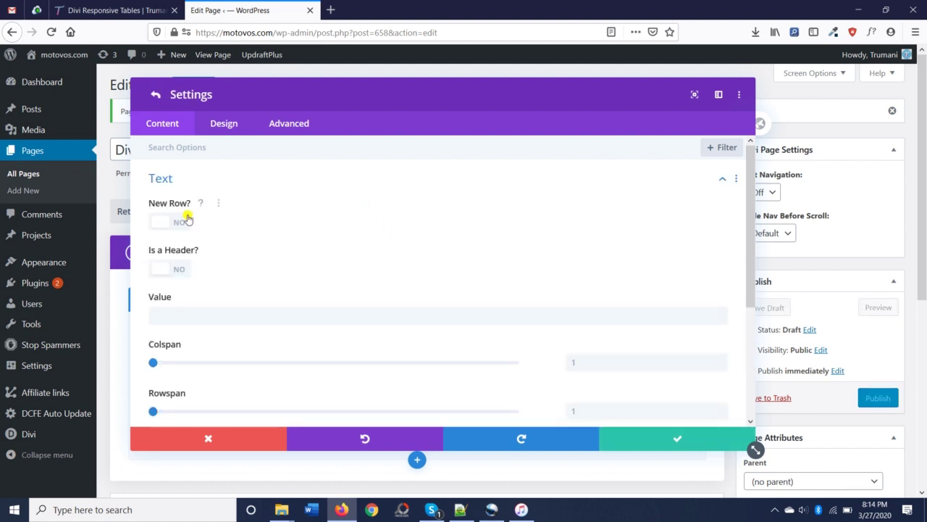
pyautogui.click(187, 275)
pyautogui.click(217, 320)
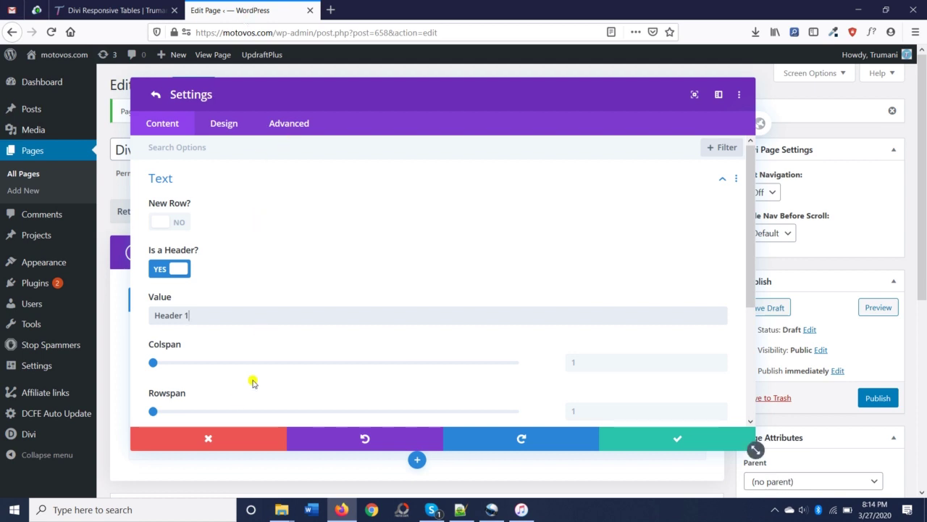
pyautogui.click(237, 129)
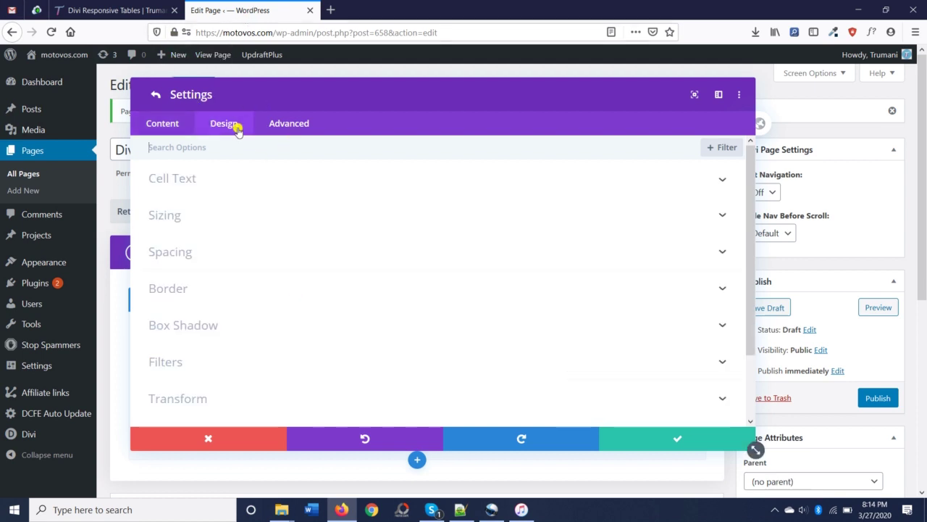
pyautogui.click(240, 184)
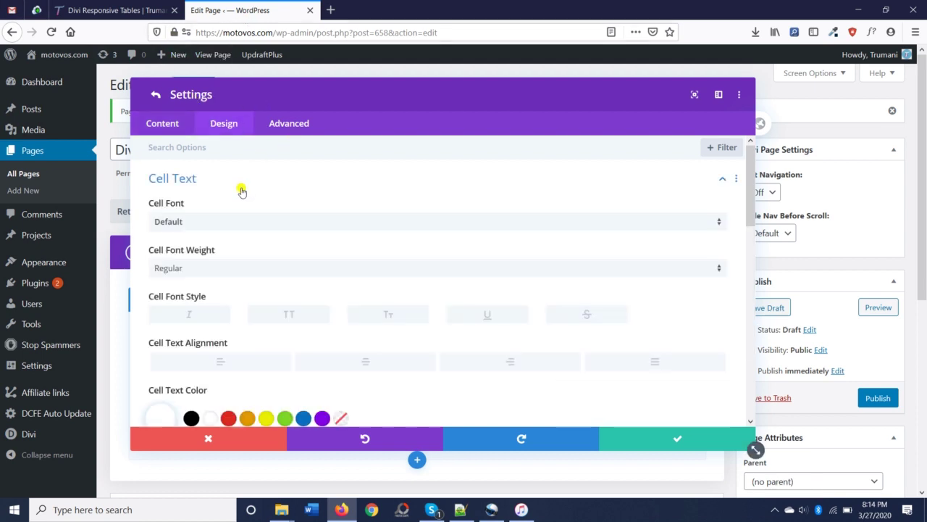
pyautogui.click(307, 324)
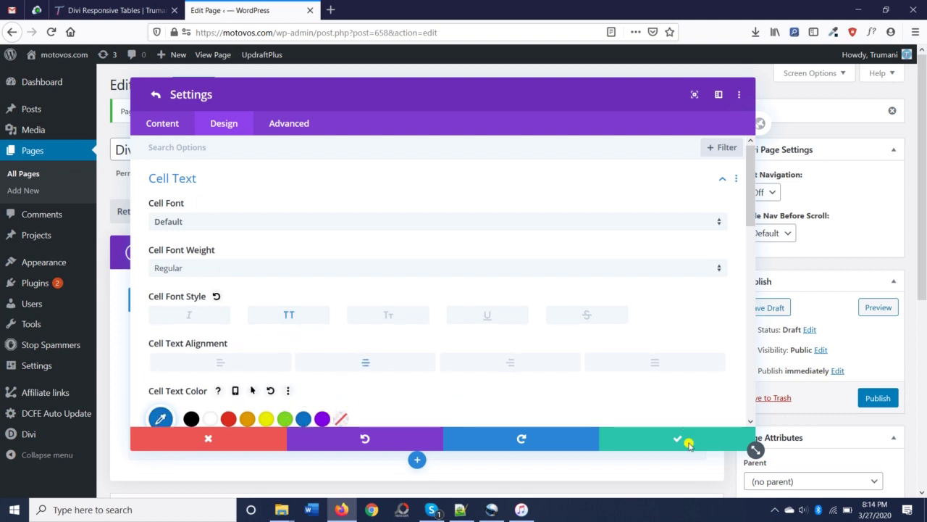
pyautogui.click(686, 443)
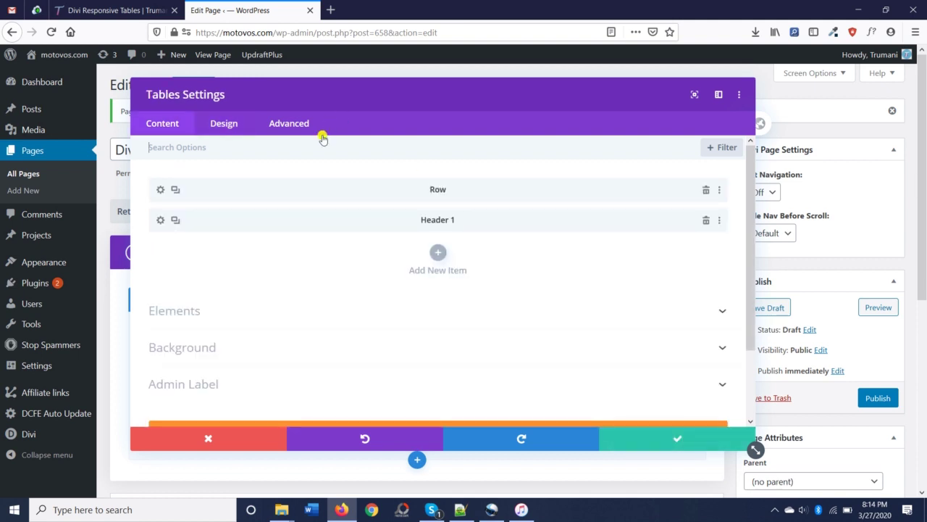
# Step: Duplicate the header cell as 'Header 2', then add another table item
pyautogui.click(176, 220)
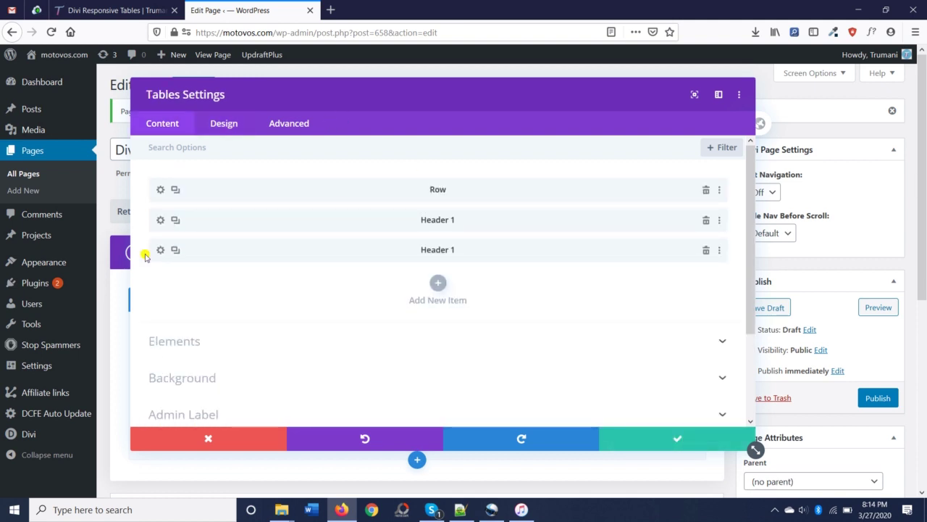
pyautogui.click(160, 250)
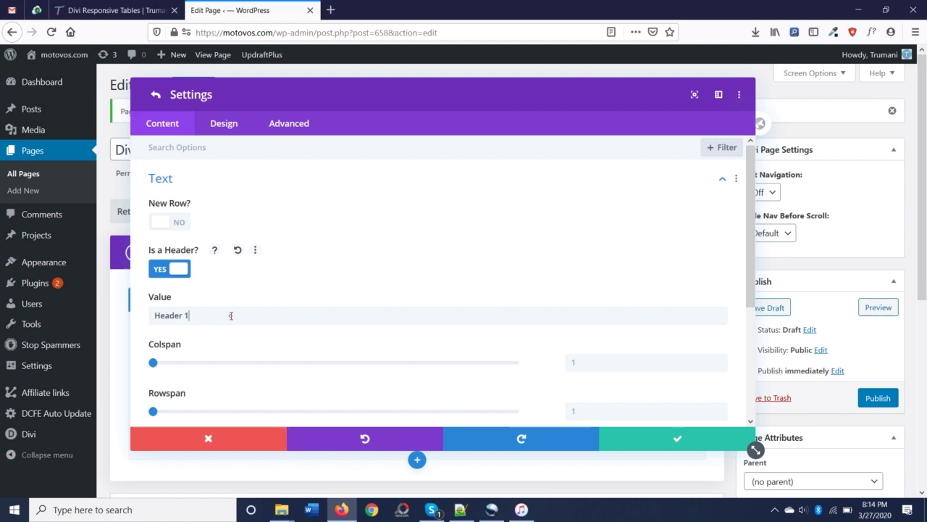
pyautogui.click(650, 442)
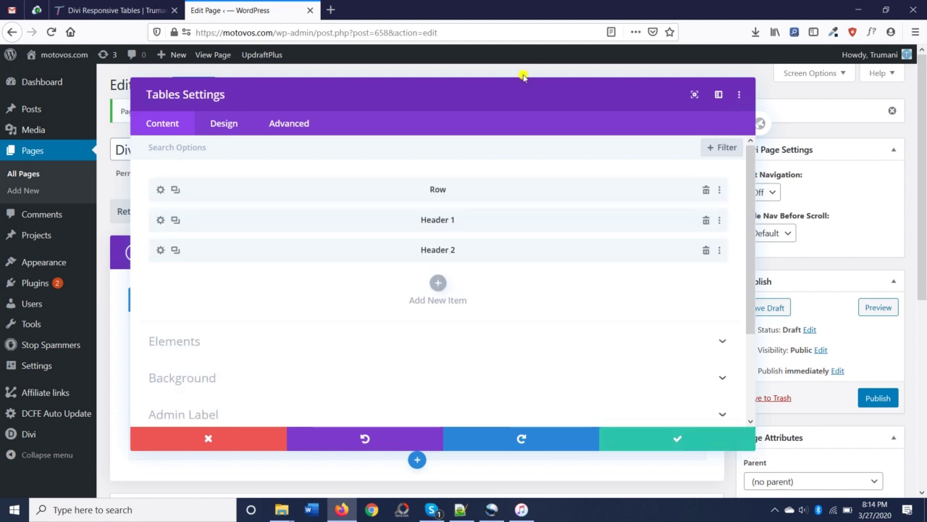
pyautogui.click(437, 283)
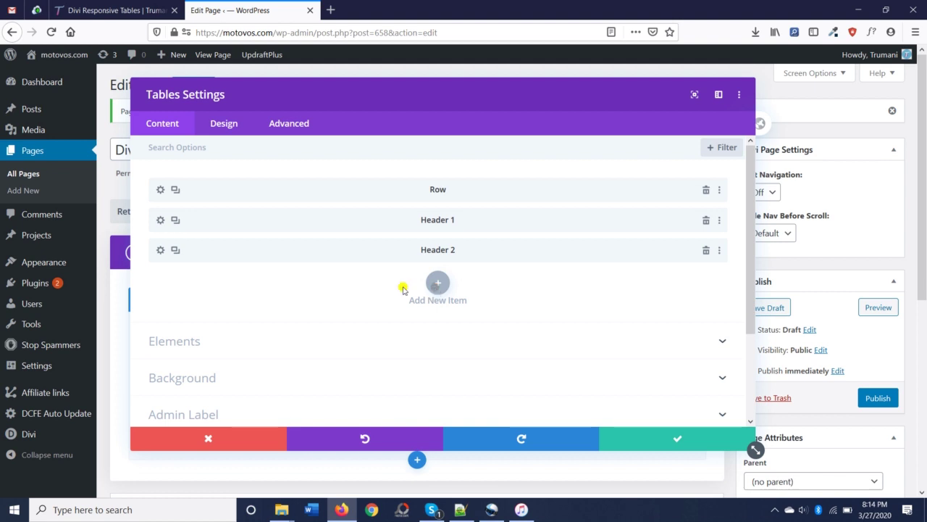
# Step: Make the item a new row, then add a 'Cell 1' cell with an http link
pyautogui.click(186, 227)
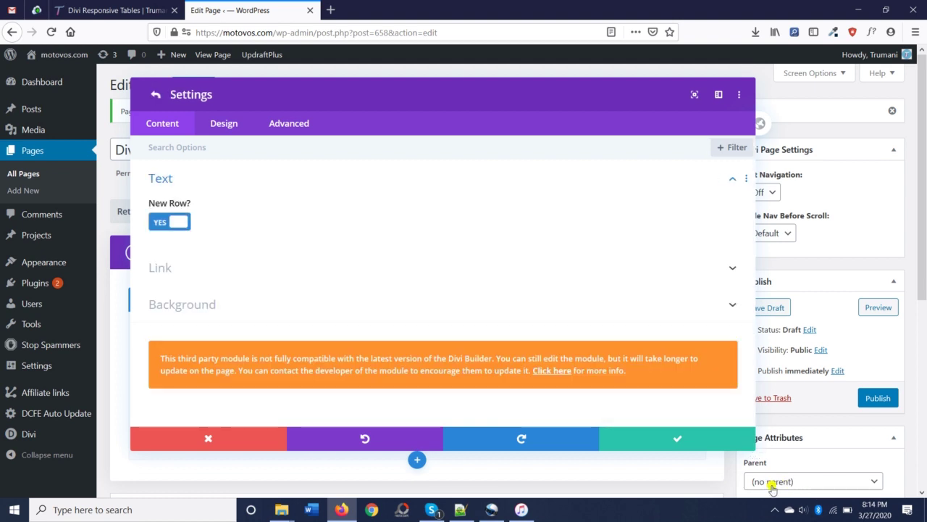
pyautogui.click(725, 444)
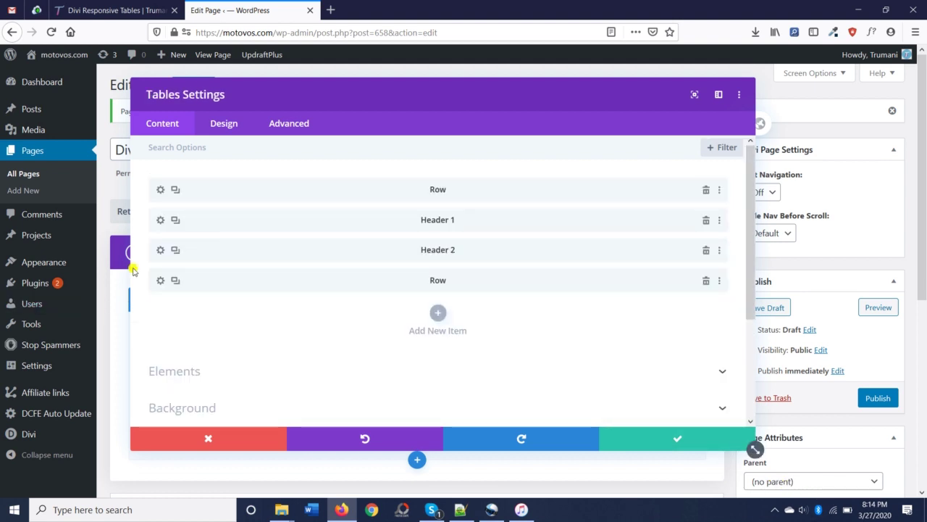
pyautogui.click(438, 315)
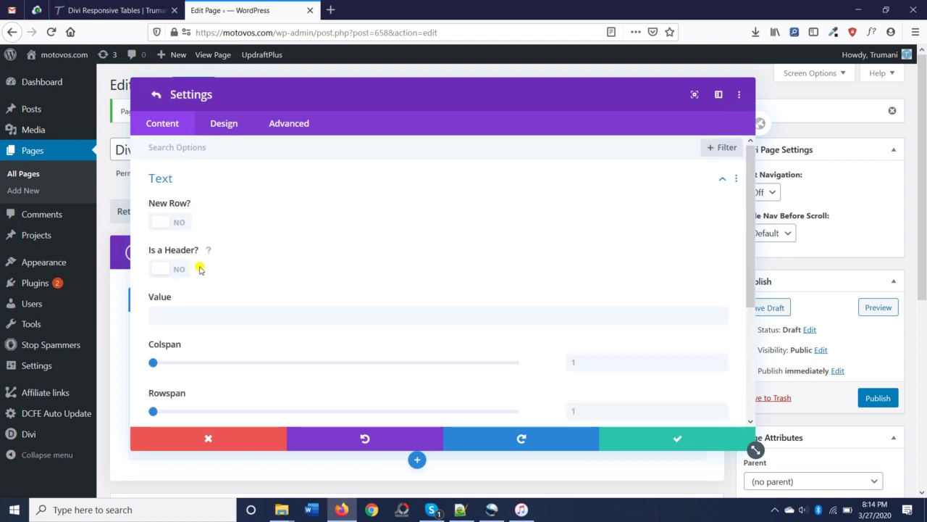
pyautogui.click(203, 316)
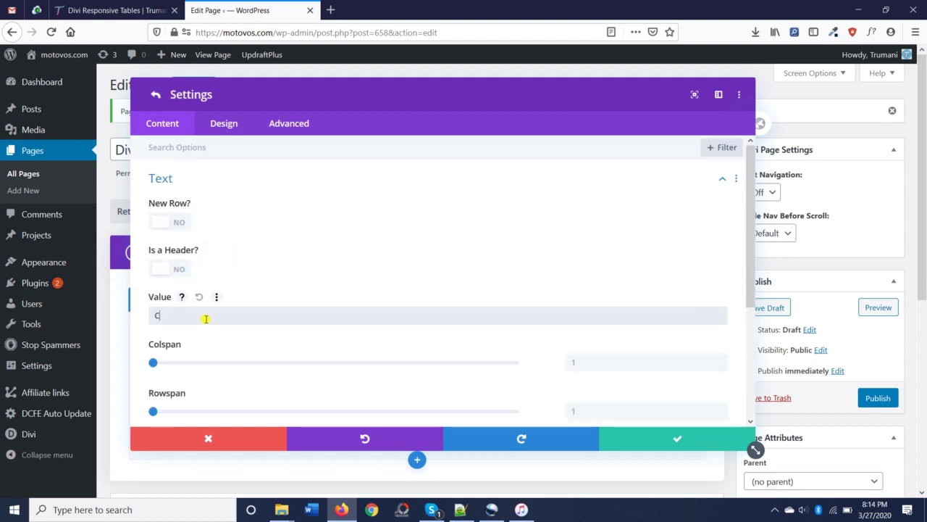
pyautogui.write('1')
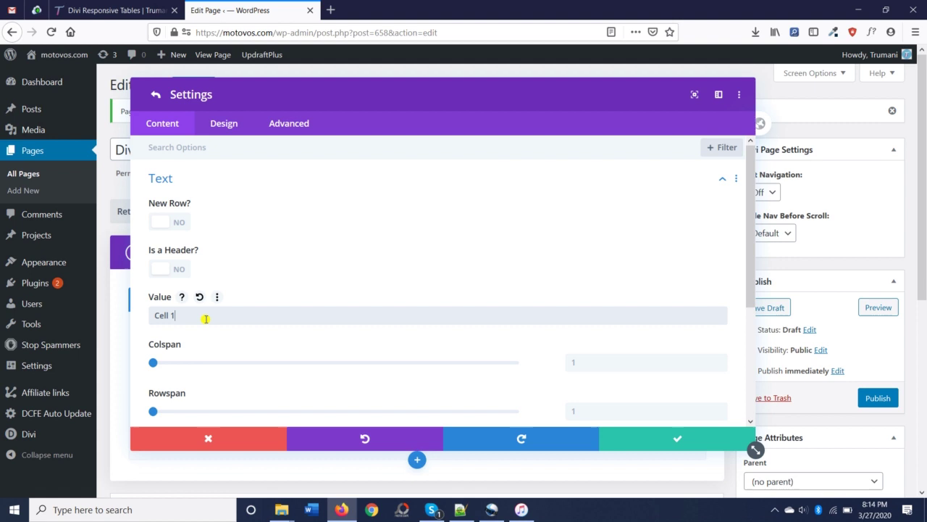
pyautogui.scroll(-4, 254, 289)
pyautogui.click(262, 290)
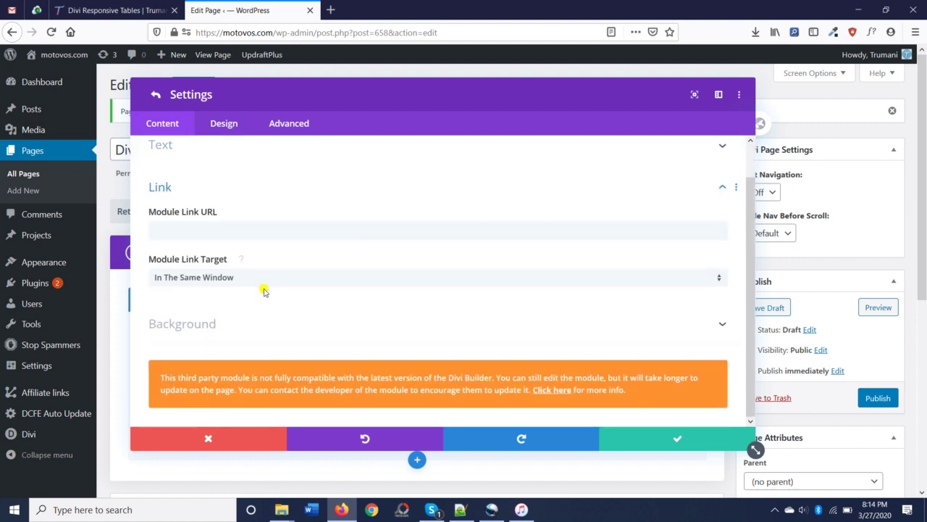
pyautogui.click(260, 234)
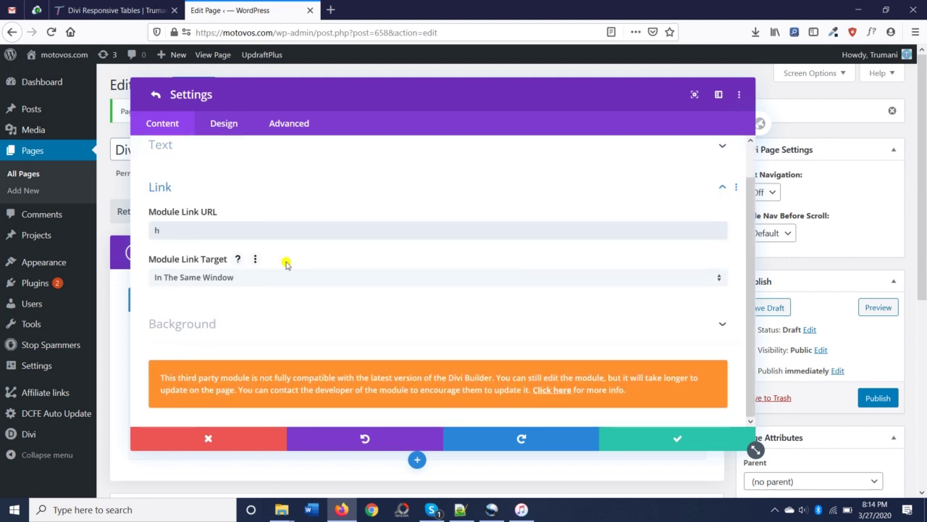
pyautogui.write('https://trumani.com')
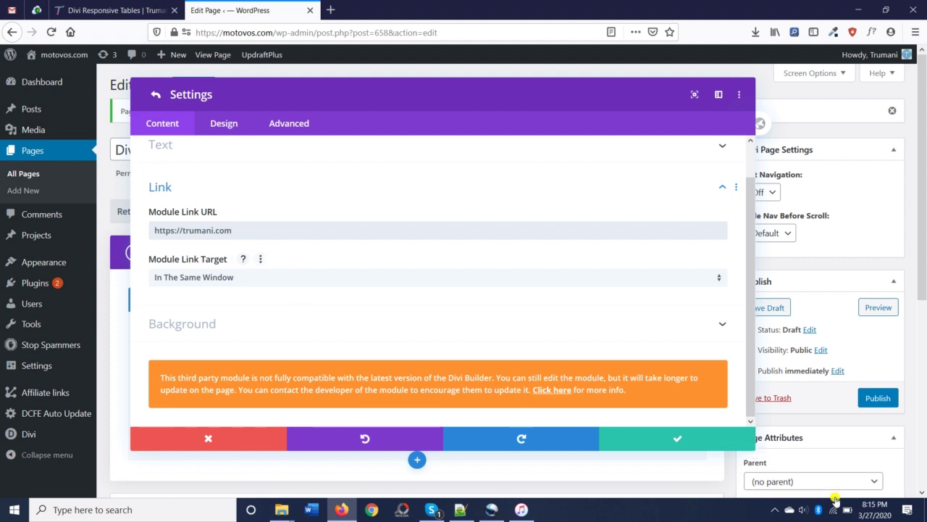
pyautogui.click(718, 439)
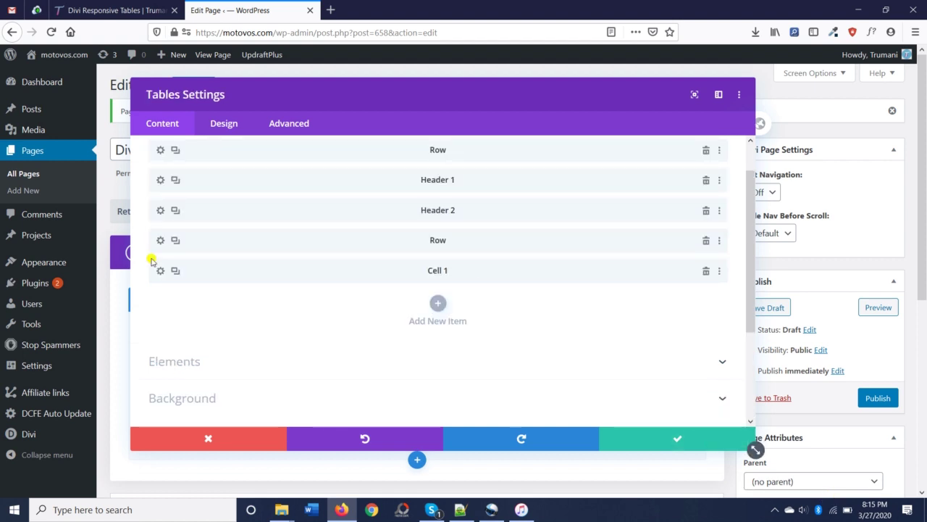
# Step: Duplicate Cell 1 and change the copy's value to 'Cell 2'
pyautogui.click(177, 271)
pyautogui.click(161, 300)
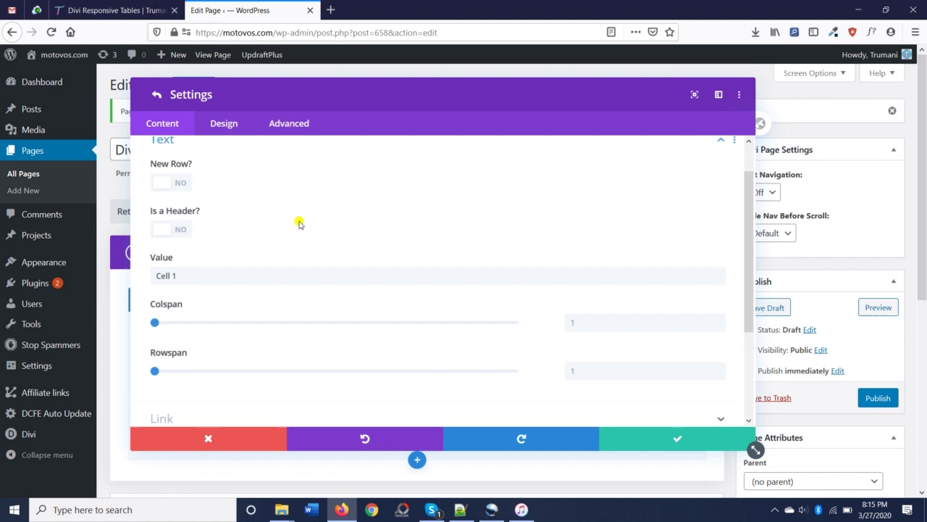
pyautogui.click(232, 275)
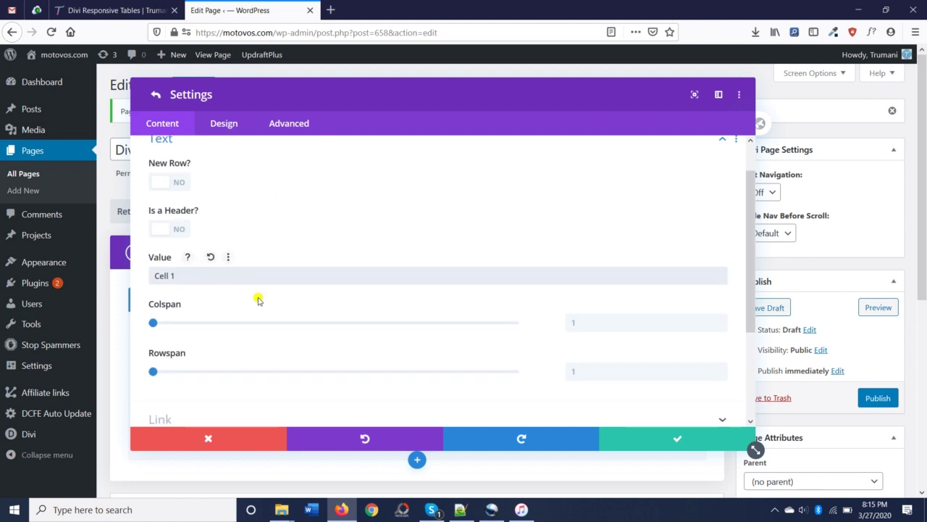
pyautogui.press('BackSpace')
pyautogui.write('2')
pyautogui.scroll(-2, 266, 326)
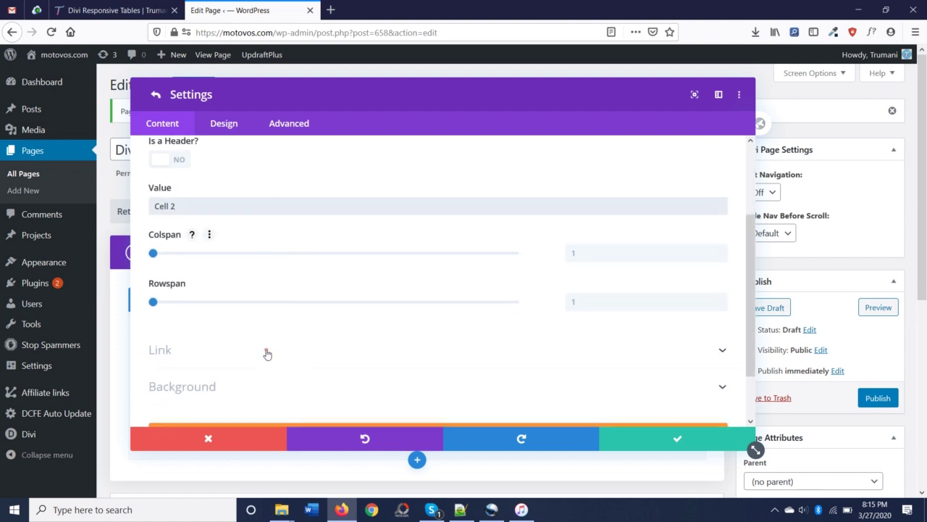
# Step: Clear Cell 2's link URL, then save the table settings and the page draft
pyautogui.click(267, 352)
pyautogui.click(264, 232)
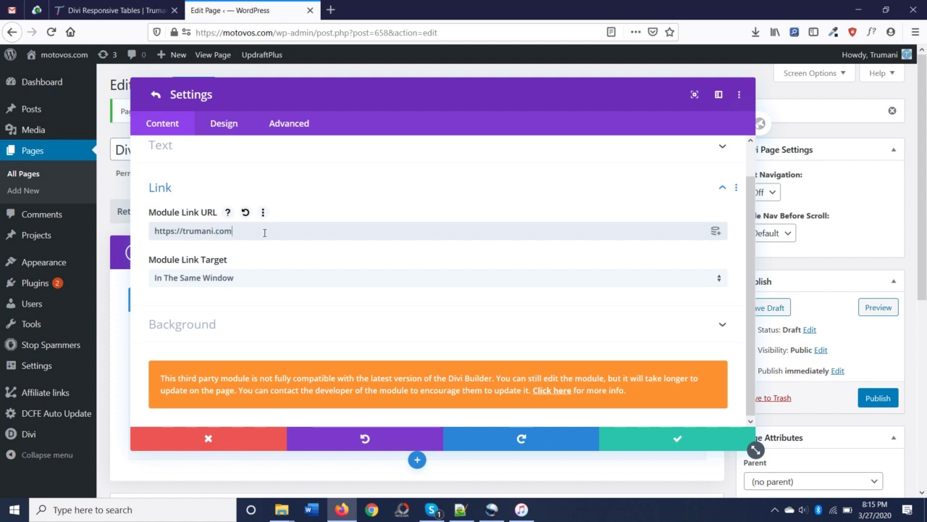
pyautogui.hotkey('ctrl', 'a')
pyautogui.press('BackSpace')
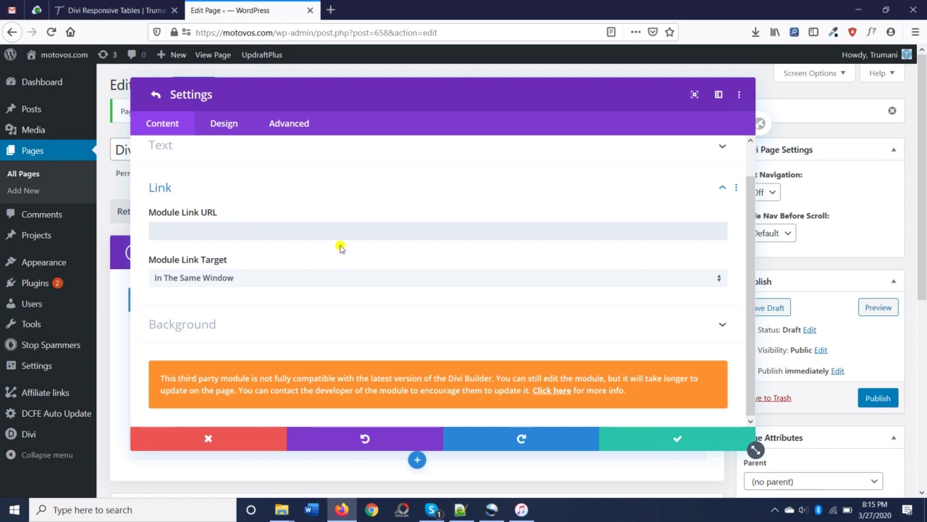
pyautogui.click(688, 442)
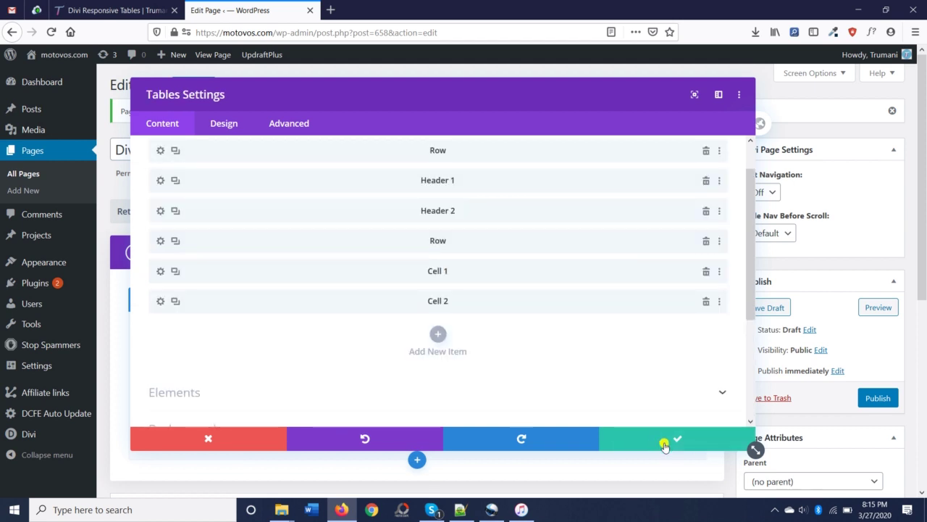
pyautogui.click(664, 443)
pyautogui.click(874, 400)
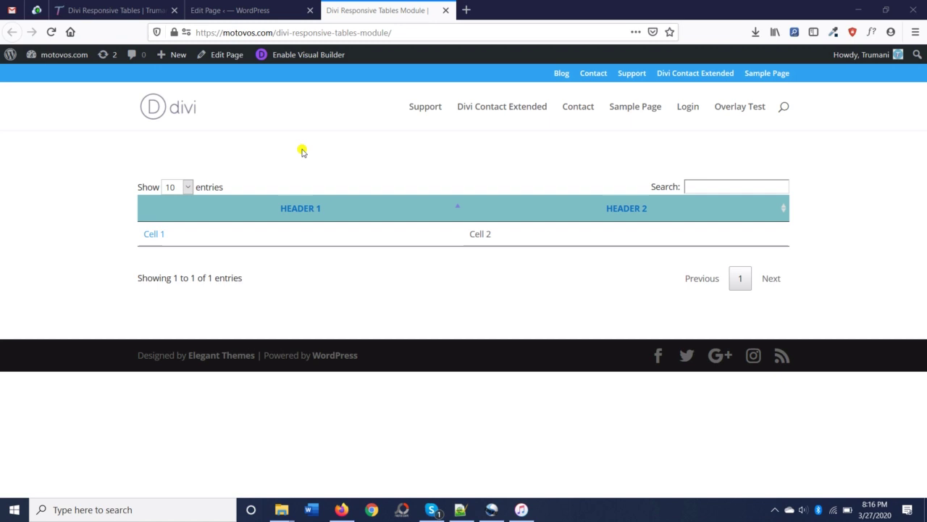
# Step: Close the editor tab and check the live table's Show entries dropdown, keeping 10
pyautogui.click(310, 10)
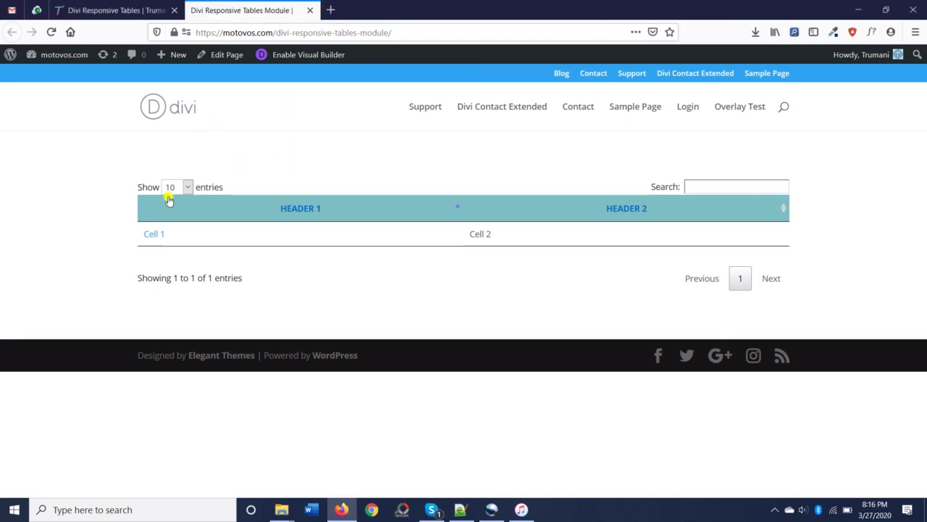
pyautogui.click(188, 187)
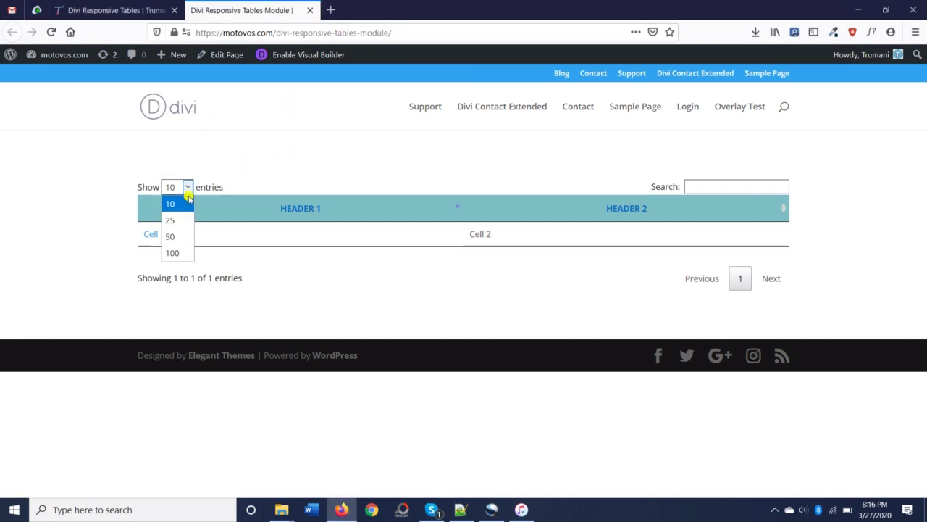
pyautogui.click(203, 187)
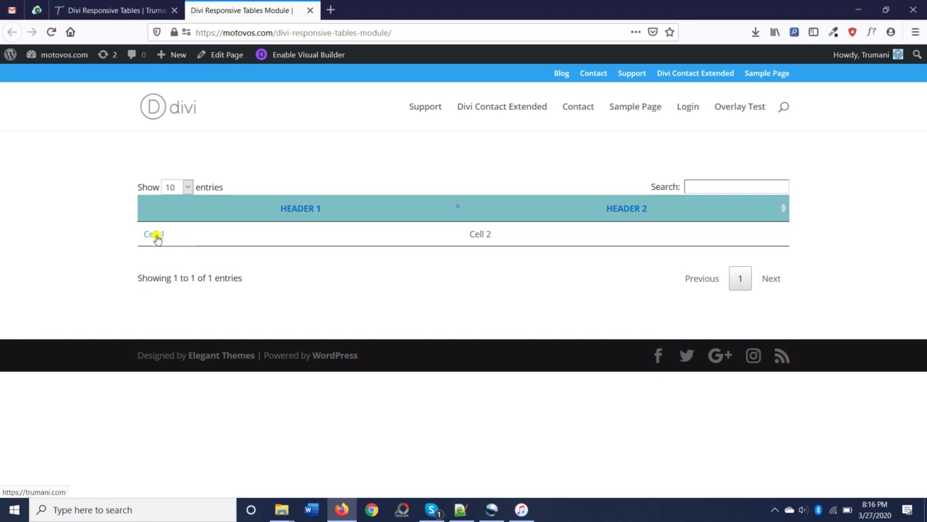
# Step: Enable the Visual Builder from the admin bar
pyautogui.click(299, 58)
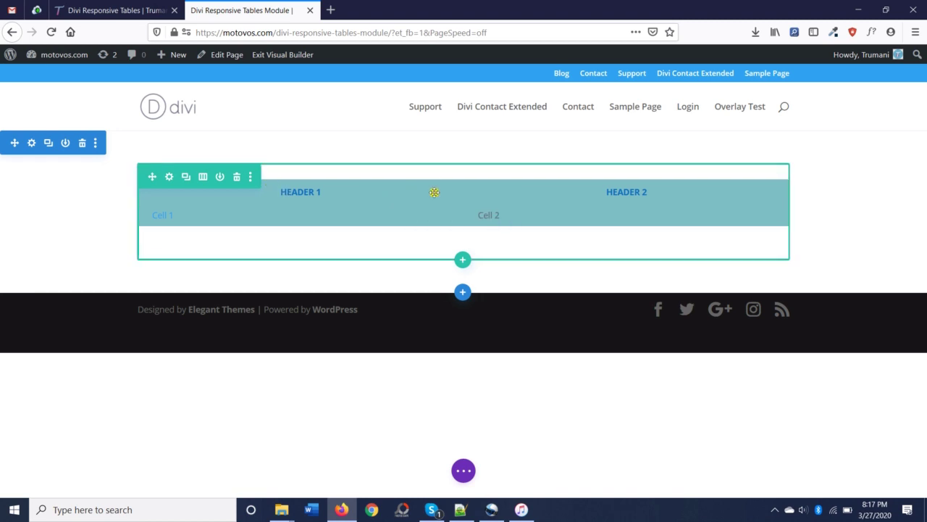
# Step: Duplicate the Row item to the end of the list and place a Cell 1 copy under it
pyautogui.click(459, 189)
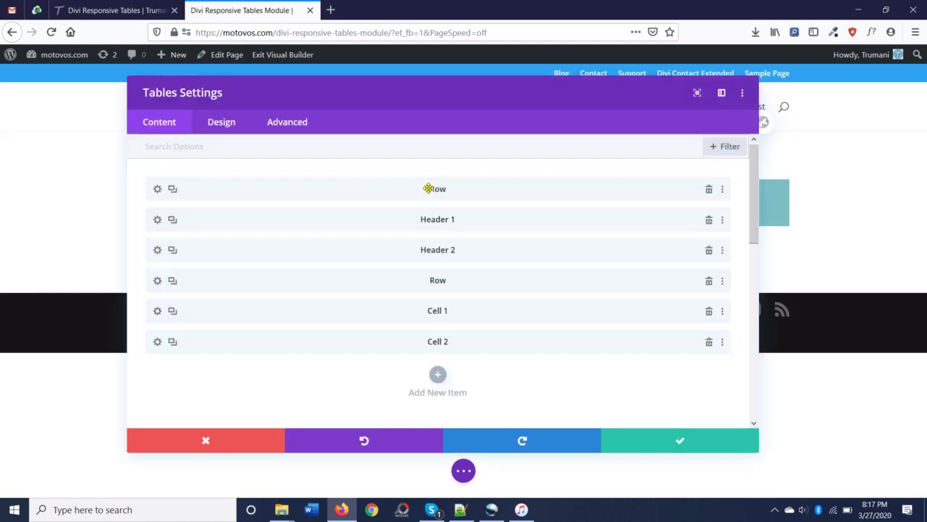
pyautogui.scroll(-1, 277, 347)
pyautogui.scroll(-2, 289, 334)
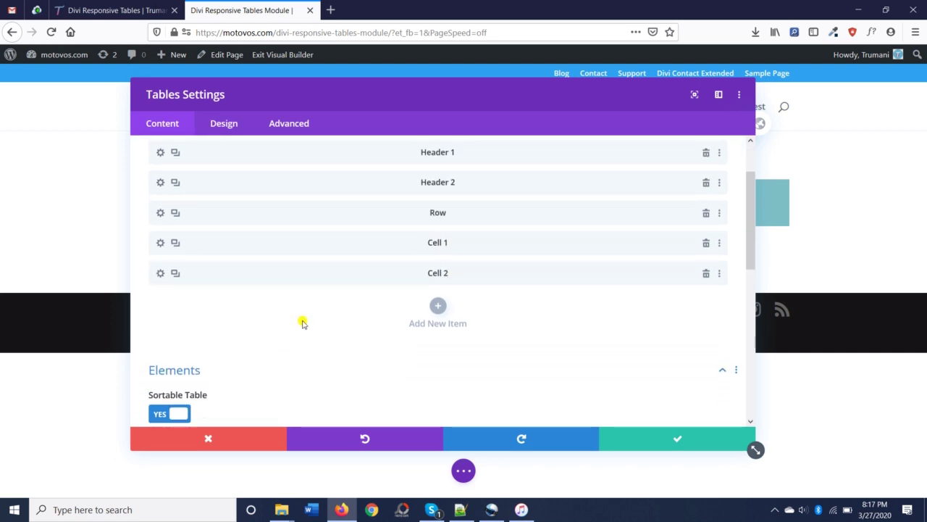
pyautogui.click(178, 216)
pyautogui.moveTo(389, 240); pyautogui.dragTo(376, 294)
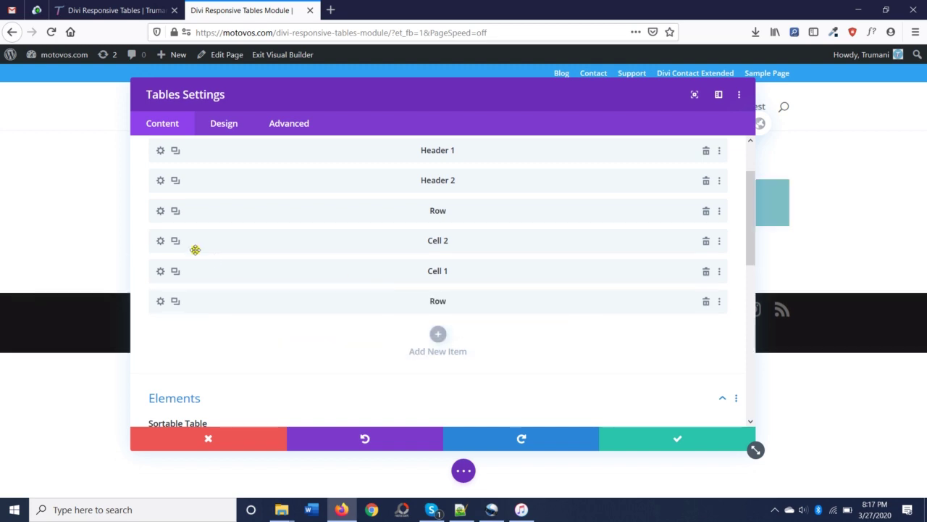
pyautogui.click(177, 273)
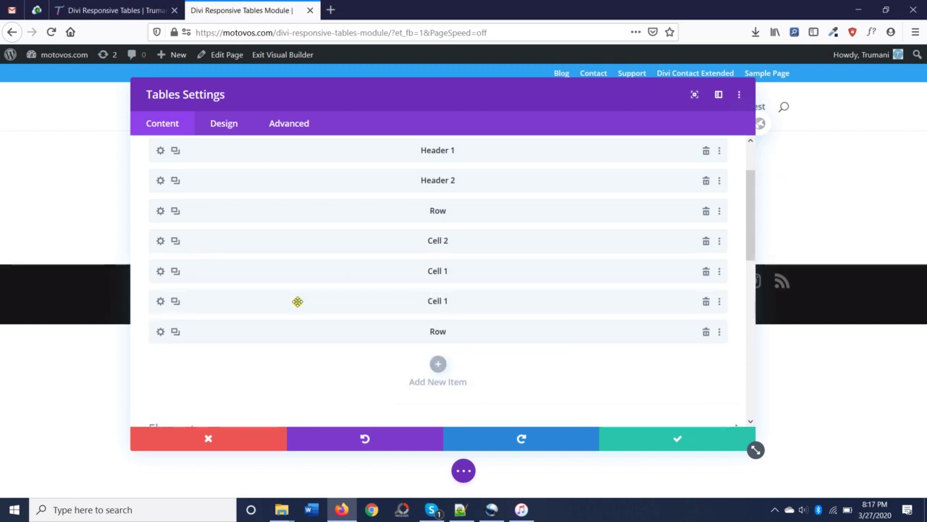
pyautogui.moveTo(296, 300); pyautogui.dragTo(295, 335)
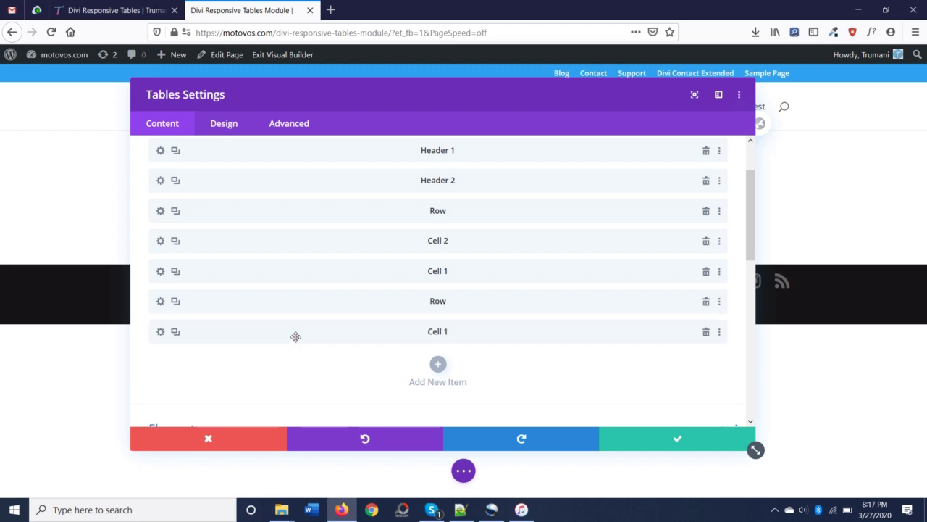
# Step: Add more Cell 1 copies and move a second duplicated Row between the Cell 1 pairs
pyautogui.click(177, 334)
pyautogui.scroll(-1, 242, 314)
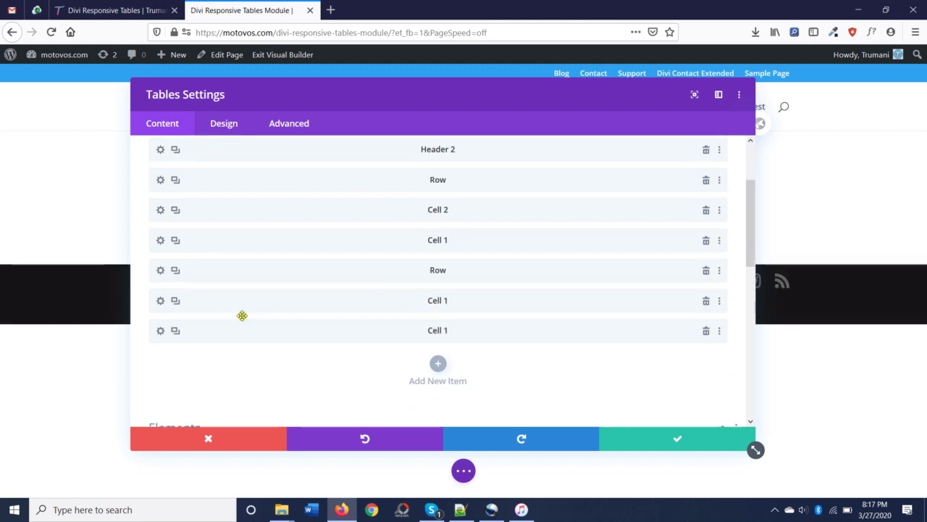
pyautogui.click(174, 292)
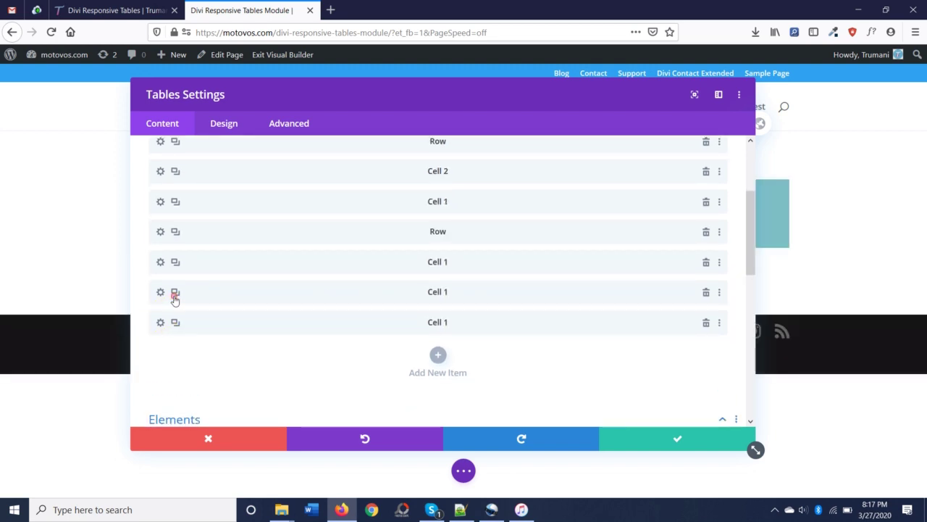
pyautogui.click(174, 292)
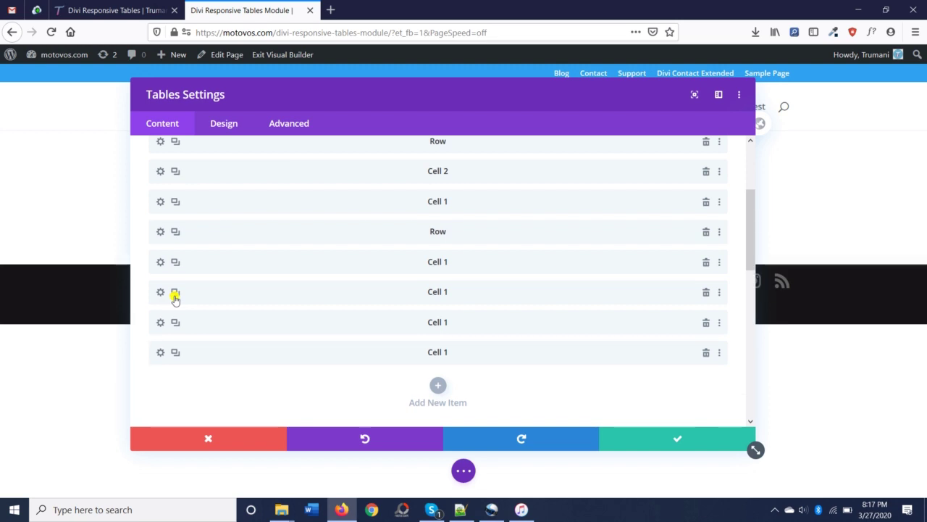
pyautogui.click(175, 234)
pyautogui.moveTo(306, 271); pyautogui.dragTo(352, 311)
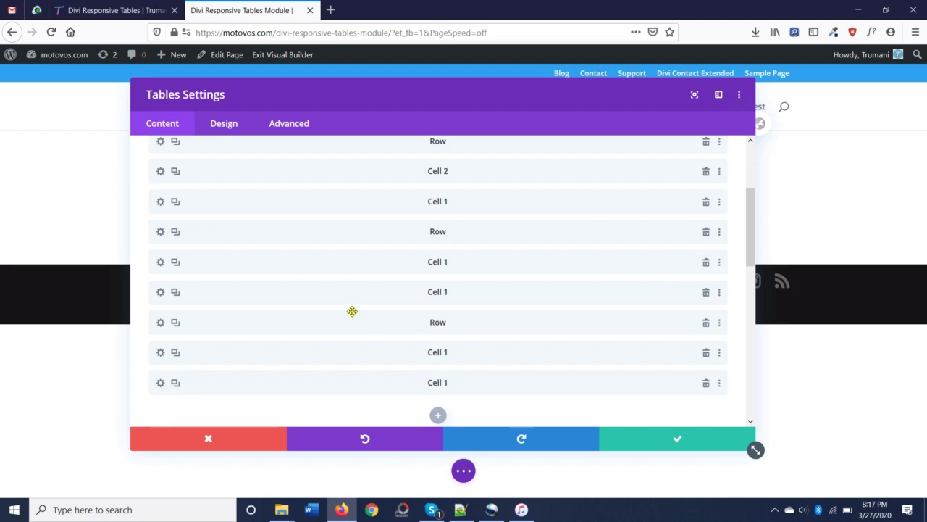
# Step: Turn Zebra Stripes on and confirm the table settings
pyautogui.scroll(-10, 469, 338)
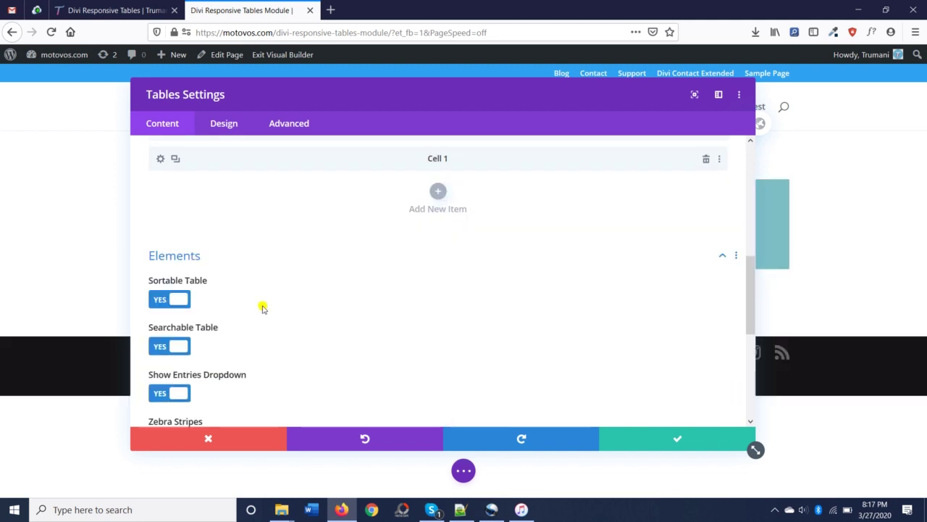
pyautogui.click(181, 318)
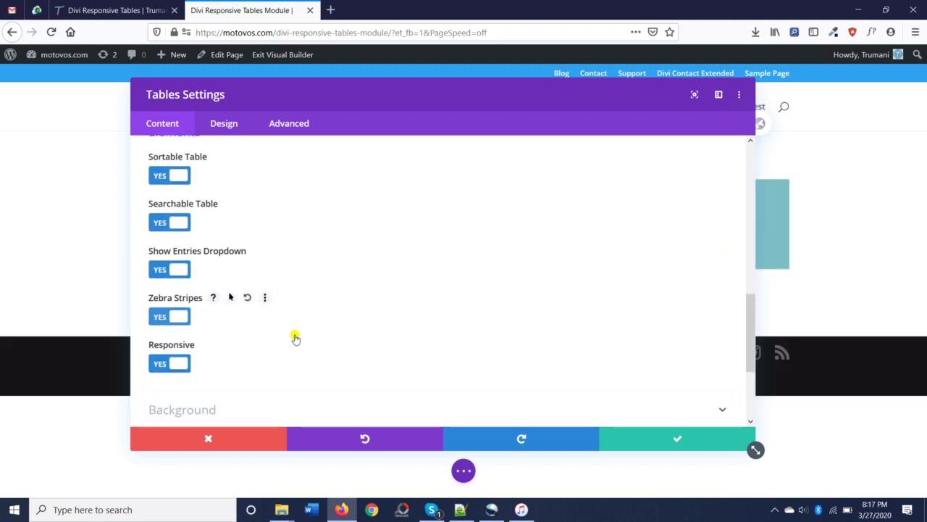
pyautogui.scroll(4, 577, 312)
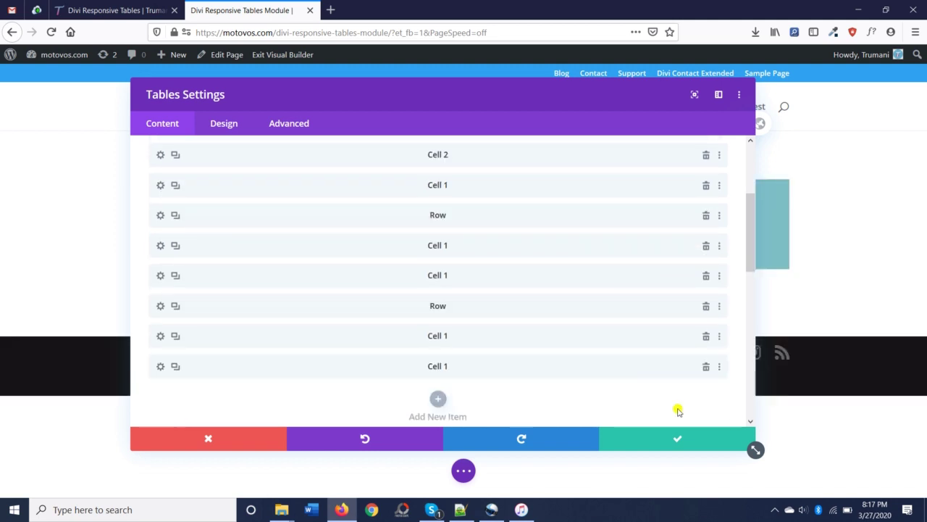
pyautogui.click(673, 439)
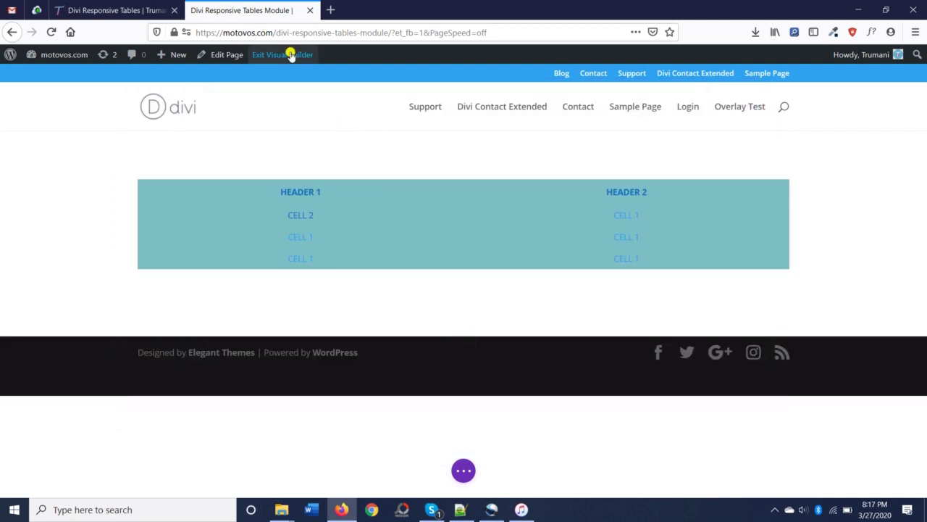
# Step: Save the page and exit the Visual Builder
pyautogui.click(464, 471)
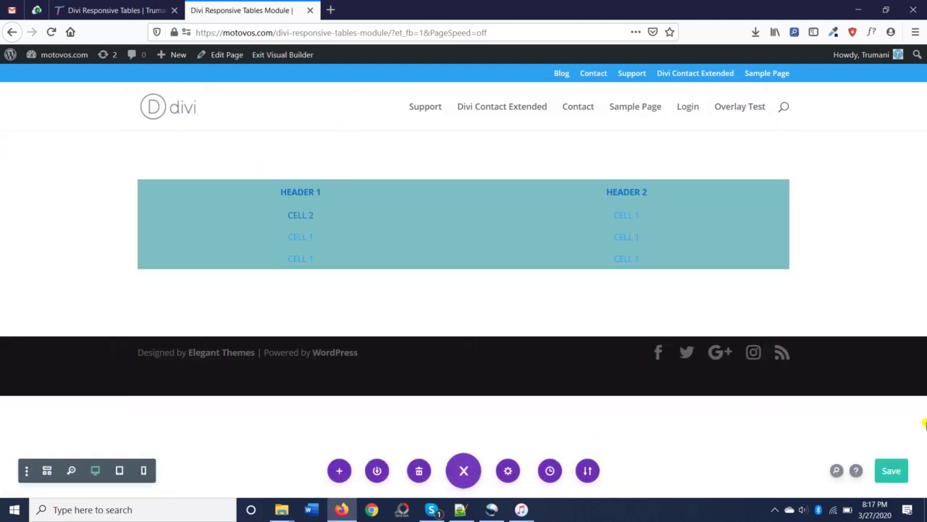
pyautogui.click(895, 471)
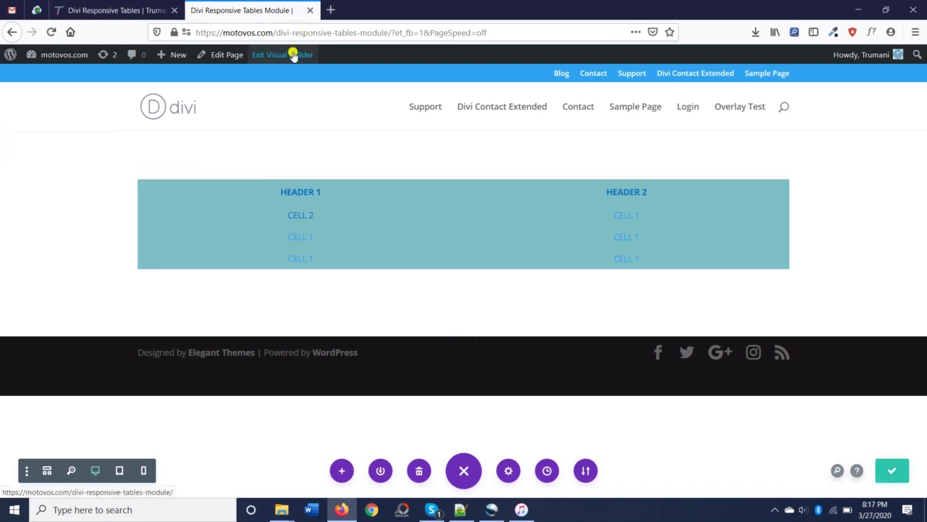
pyautogui.click(294, 56)
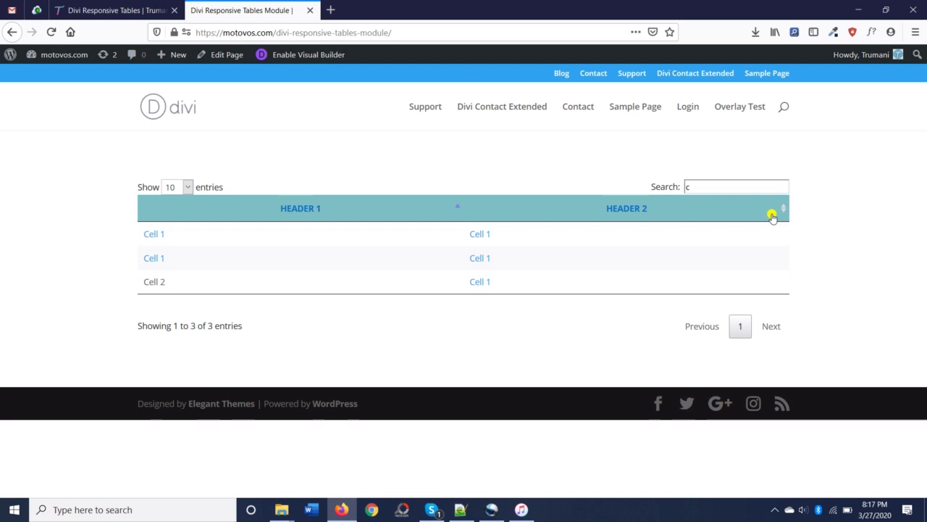
# Step: Search the table for 'cell 2' so only the Cell 2 row shows
pyautogui.write('2')
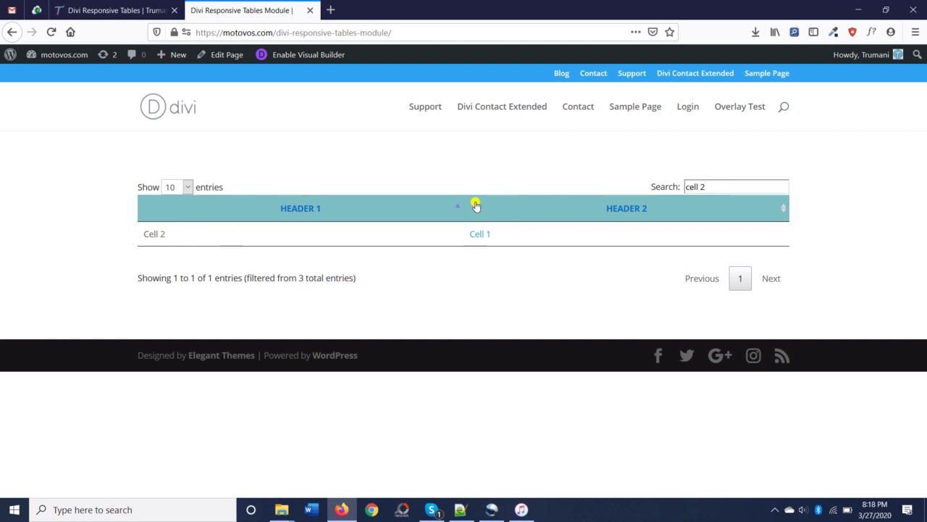
# Step: Restore and re-maximize Firefox, then go to the 'Divi Responsive Tables | Trumani' tab
pyautogui.doubleClick(614, 14)
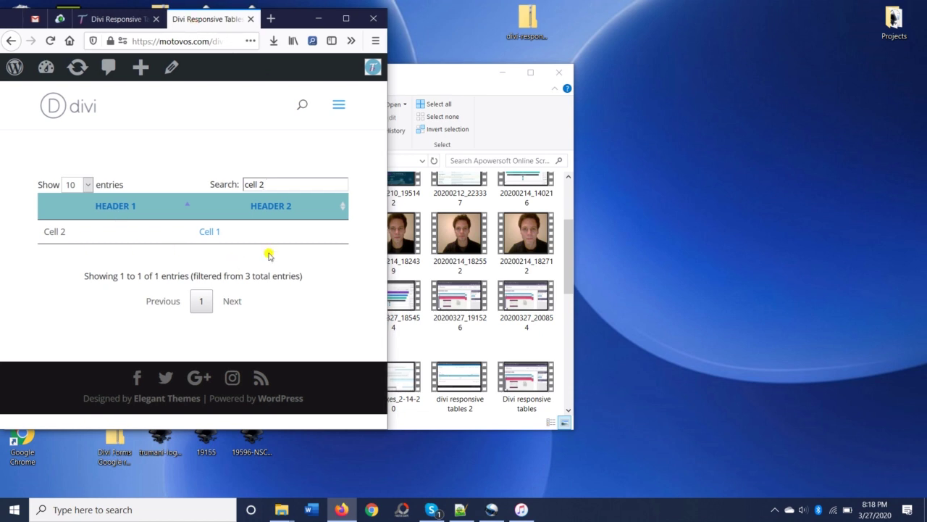
pyautogui.click(342, 20)
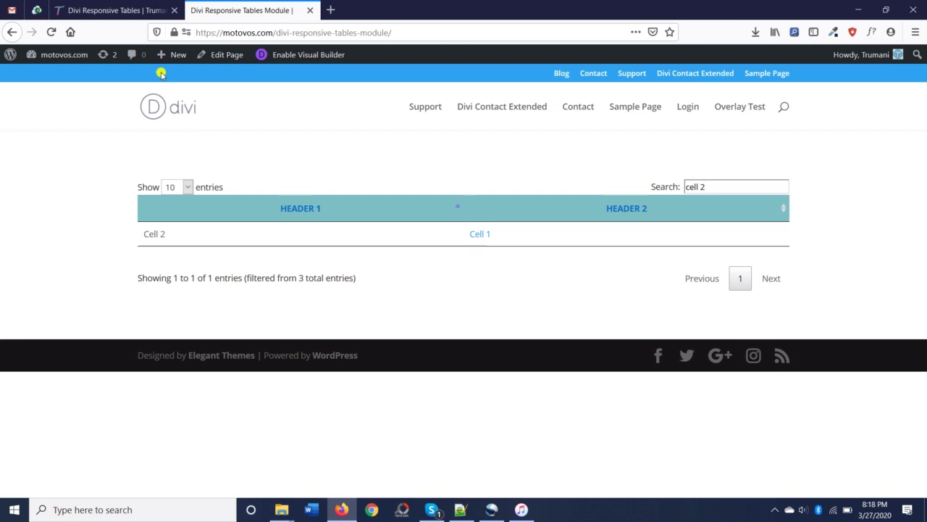
pyautogui.click(154, 11)
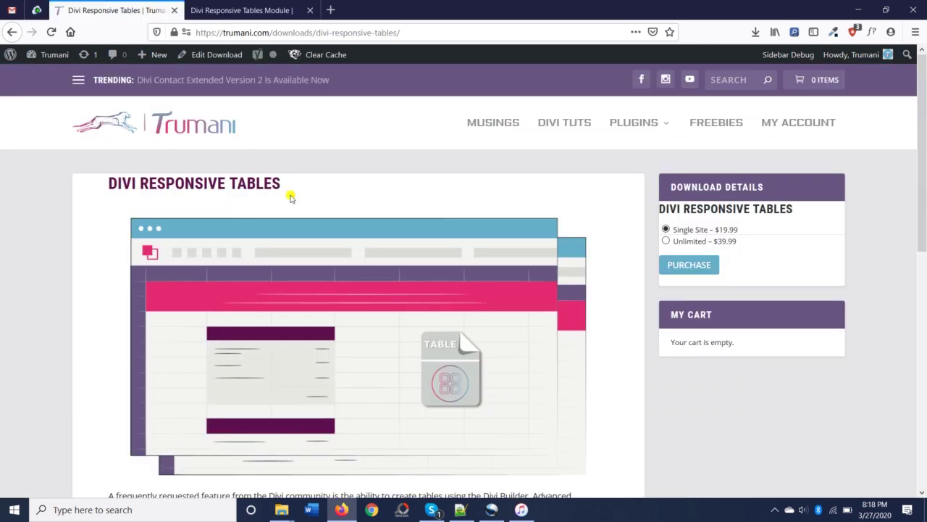
# Step: Return to the 'Divi Responsive Tables Module' page, still filtered to the 'cell 2' row
pyautogui.click(252, 12)
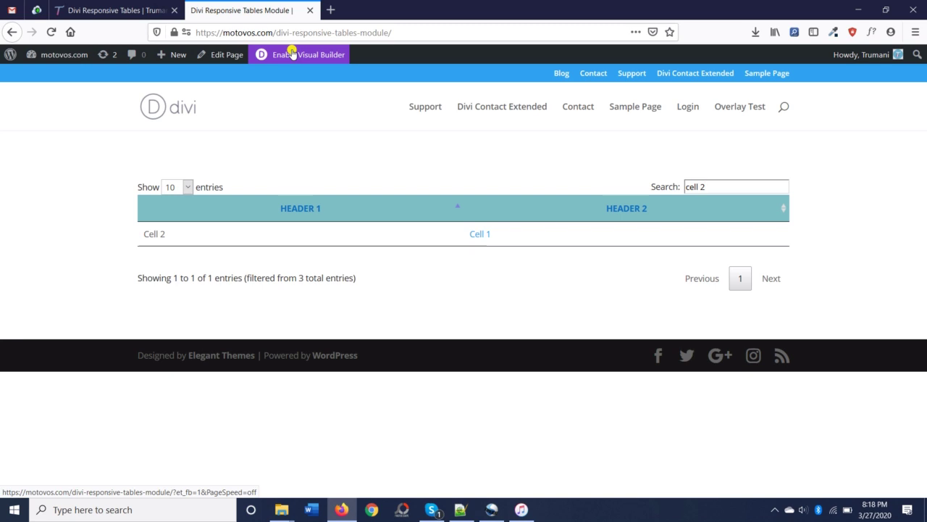